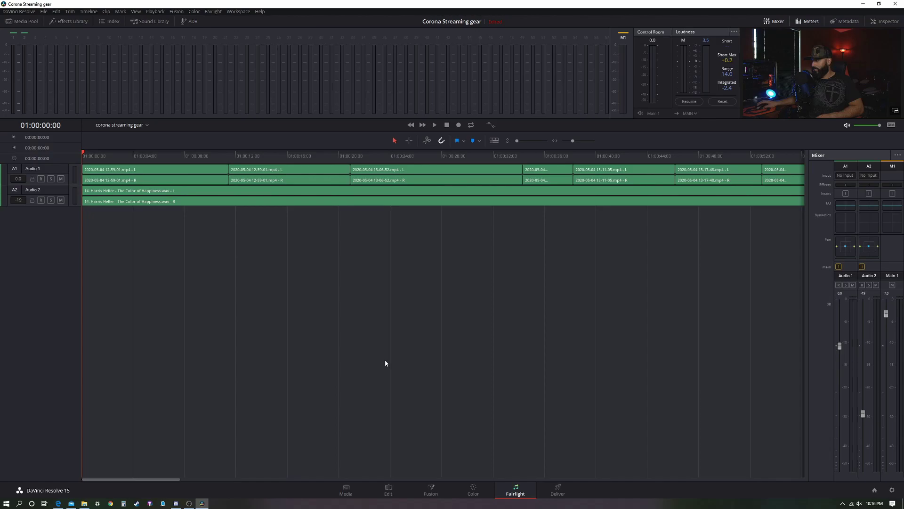
# Bring the YouTube browser forward and read the video's Volume / Normalized loudness in the playback stats.
pyautogui.rightClick(58, 503)
pyautogui.click(58, 503)
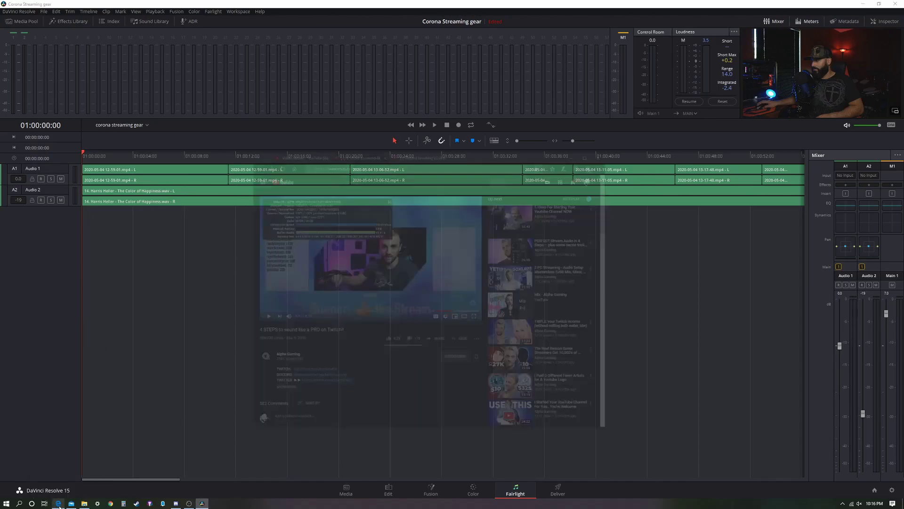
pyautogui.rightClick(412, 214)
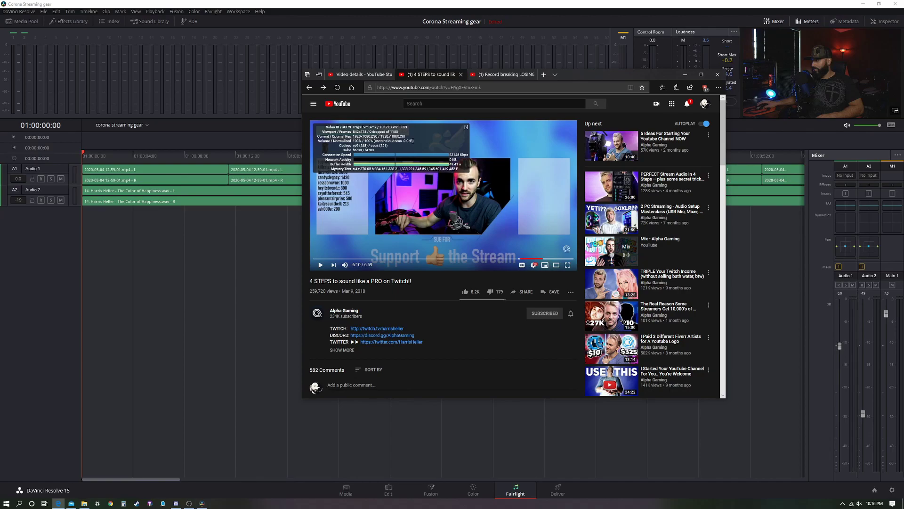
pyautogui.moveTo(412, 140); pyautogui.dragTo(353, 141)
pyautogui.tripleClick(412, 142)
pyautogui.tripleClick(413, 141)
pyautogui.tripleClick(413, 142)
pyautogui.tripleClick(412, 141)
# Check the Record breaking LOSING streak video's -9.9dB content loudness, then return to Resolve.
pyautogui.click(488, 76)
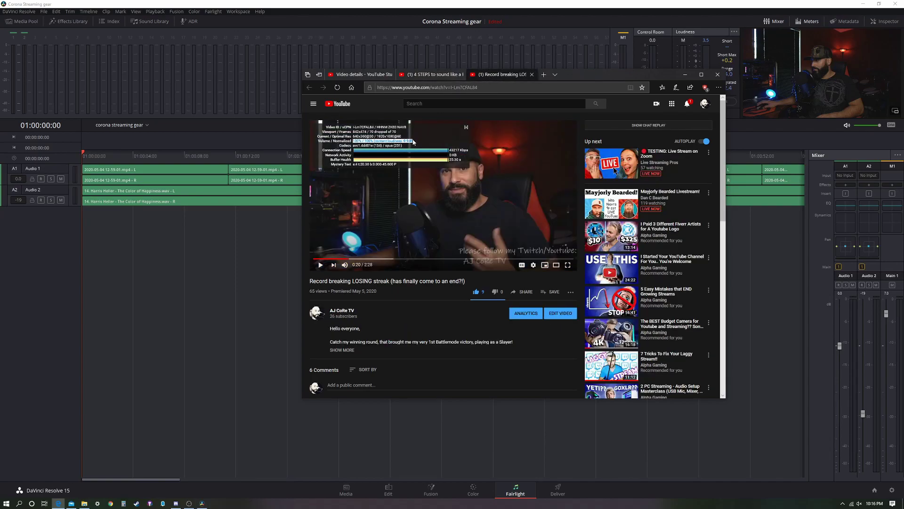
pyautogui.tripleClick(382, 140)
pyautogui.hotkey('alt', 'Tab')
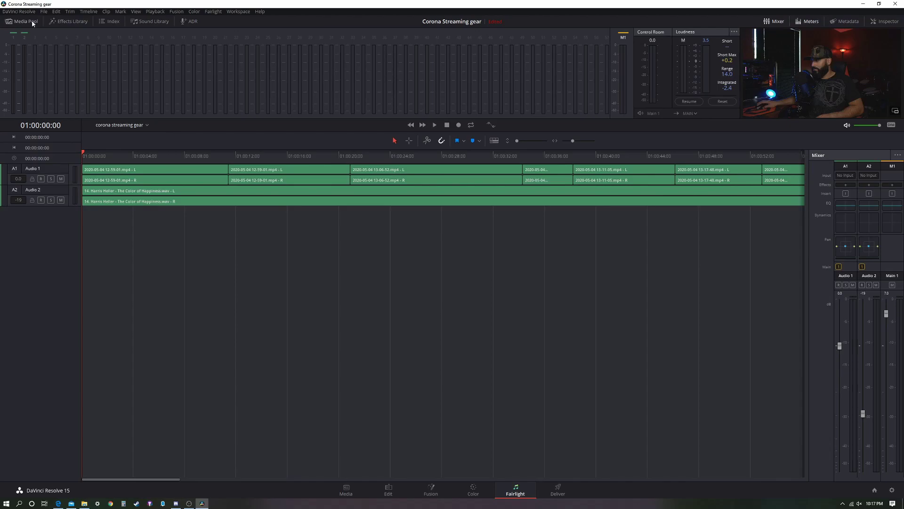
# Open Project Settings from the File menu, compare against YouTube's -9.9dB reading, and close without saving.
pyautogui.click(19, 11)
pyautogui.moveTo(44, 11)
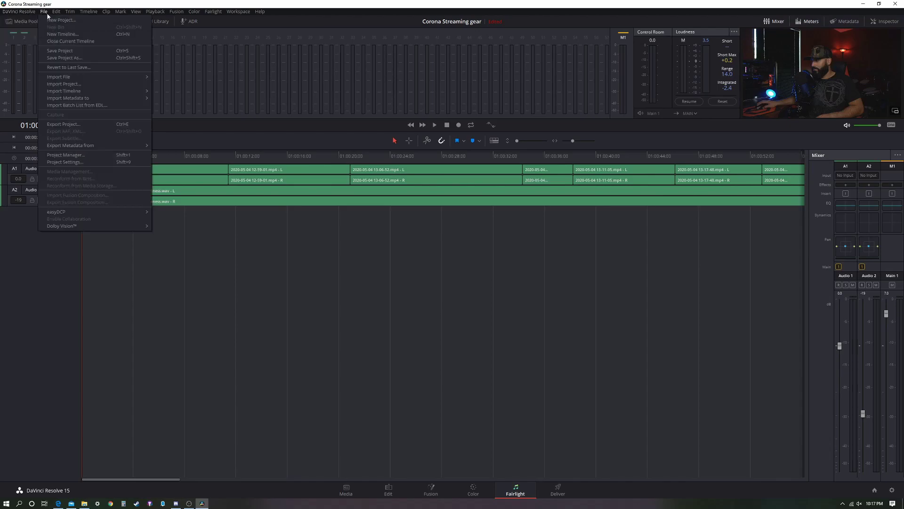
pyautogui.click(90, 162)
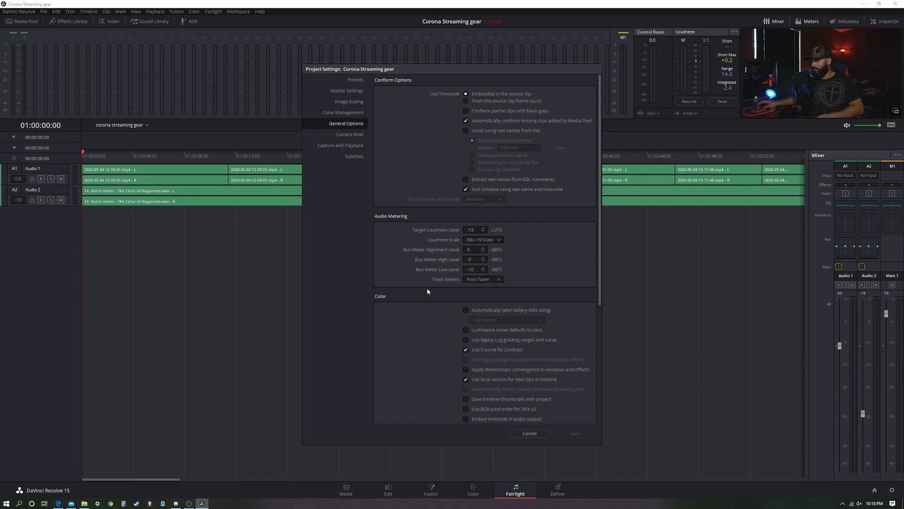
pyautogui.click(58, 503)
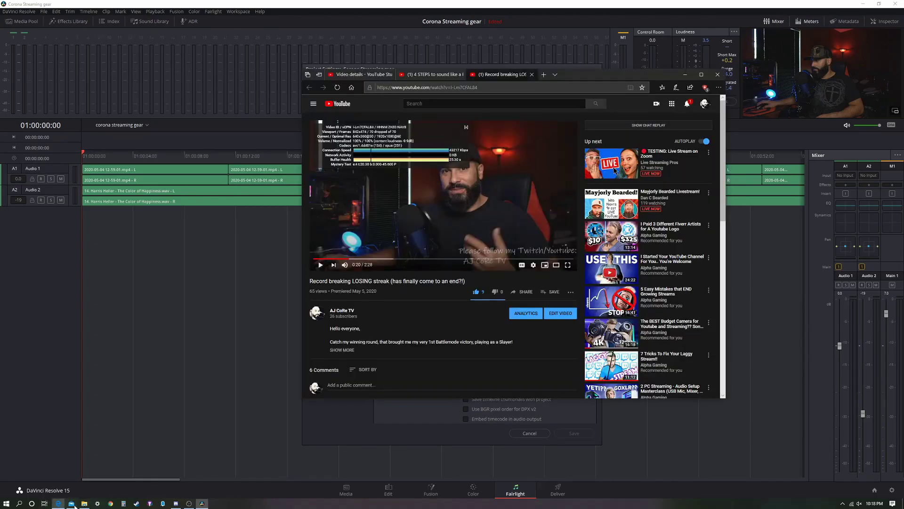
pyautogui.tripleClick(410, 141)
pyautogui.click(309, 426)
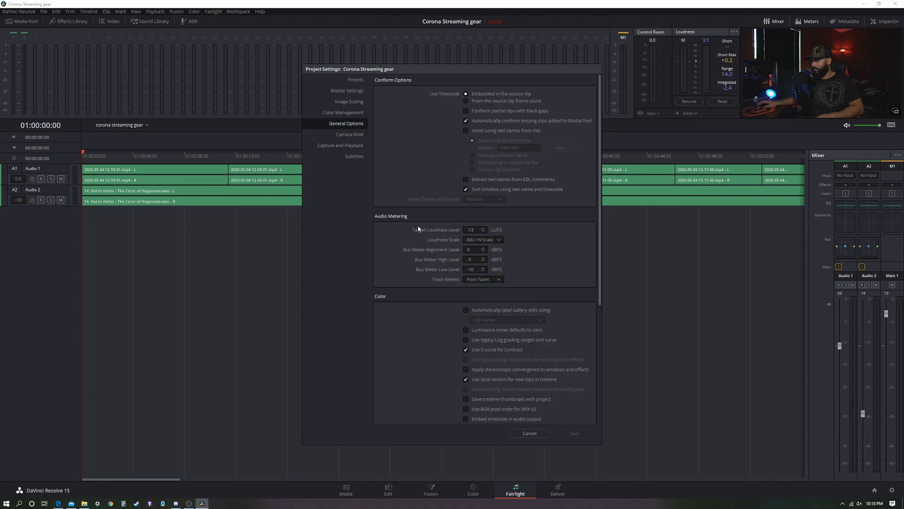
pyautogui.click(526, 433)
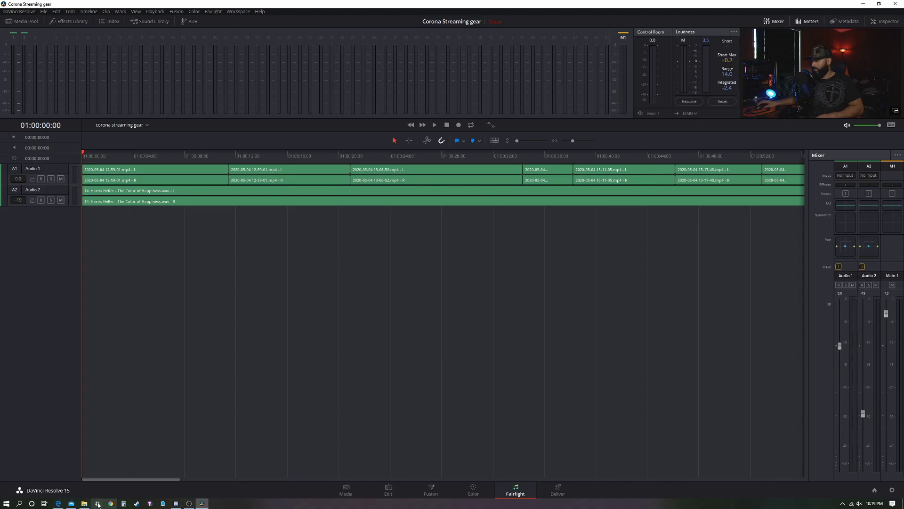
# Look through the YouTube Studio and 4 STEPS to sound like a PRO tabs, then close the browser.
pyautogui.click(58, 503)
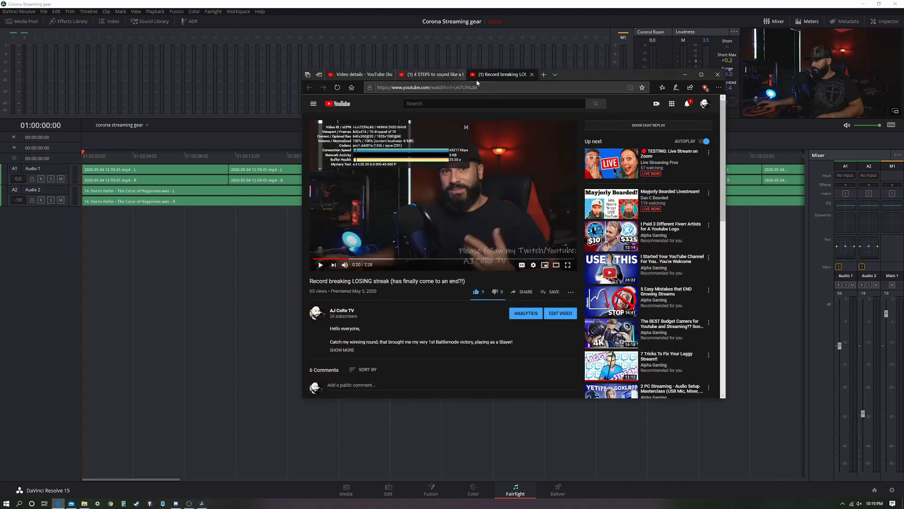
pyautogui.click(362, 74)
pyautogui.click(426, 74)
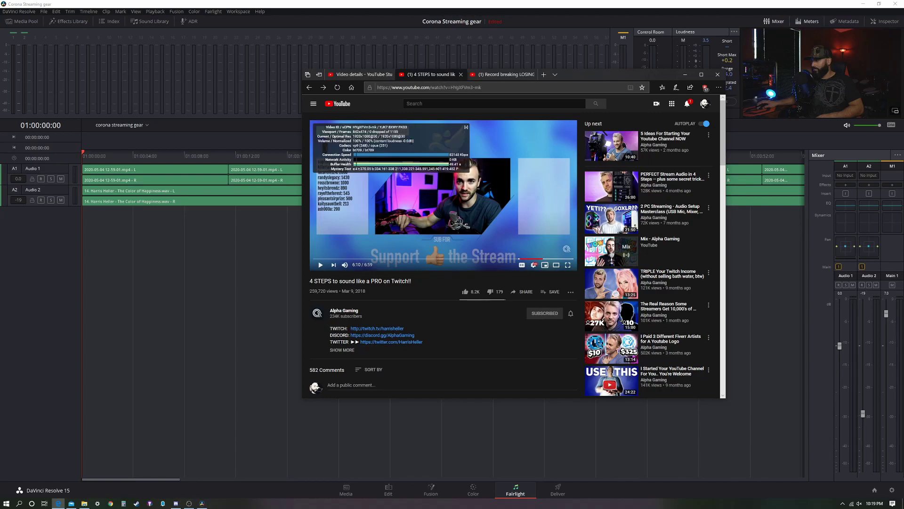
pyautogui.click(719, 74)
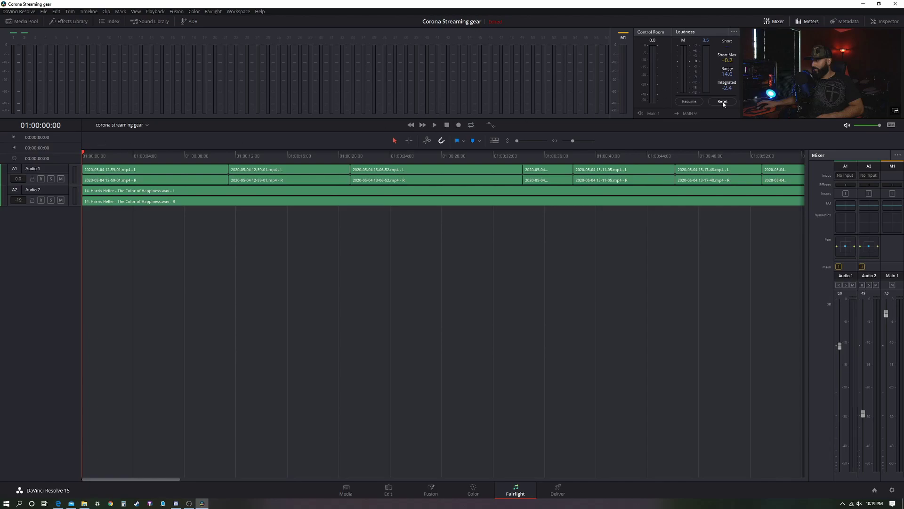
# Start timeline playback to watch the Loudness meter readings.
pyautogui.click(433, 125)
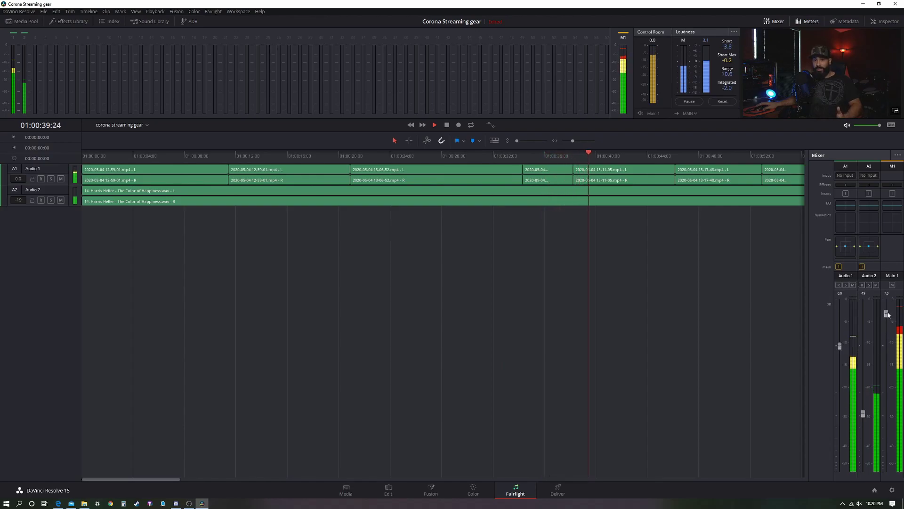
# Lower the Main 1 fader from 7.0 to 0.0 during playback.
pyautogui.moveTo(888, 317); pyautogui.dragTo(892, 348)
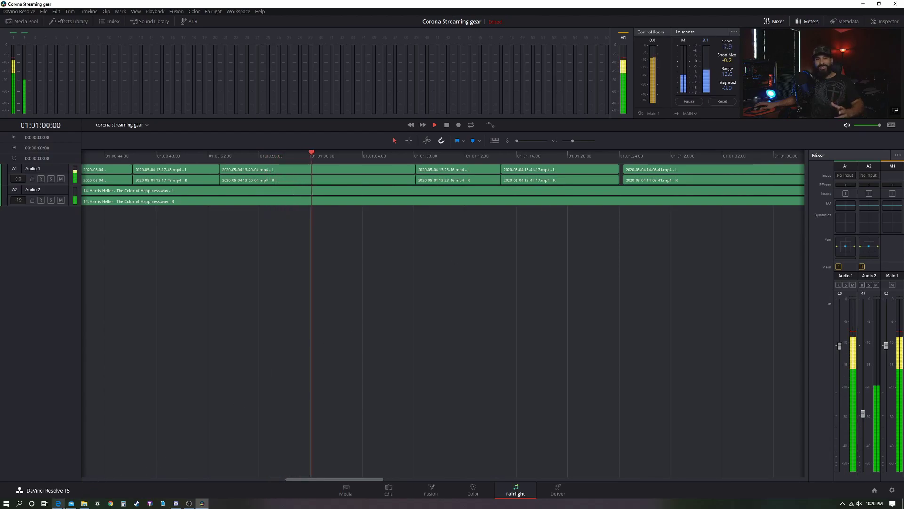
pyautogui.click(60, 503)
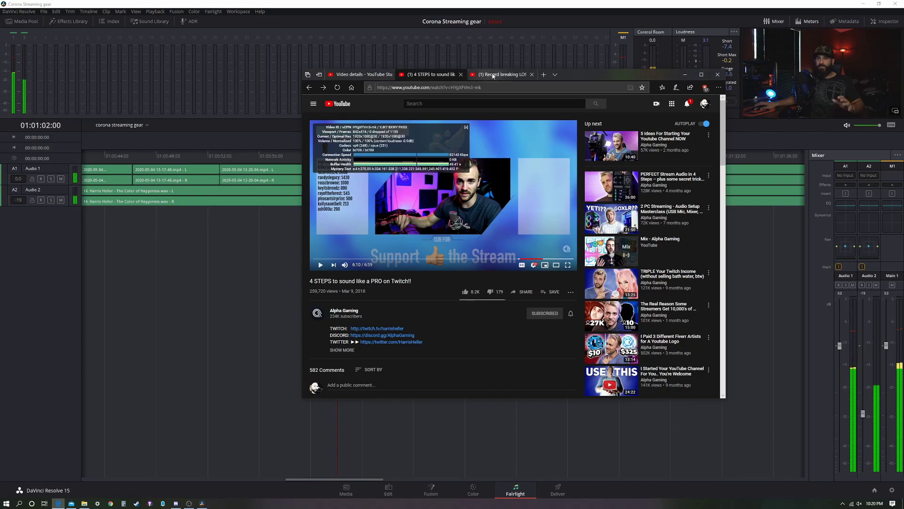
pyautogui.click(491, 80)
pyautogui.moveTo(353, 141); pyautogui.dragTo(409, 143)
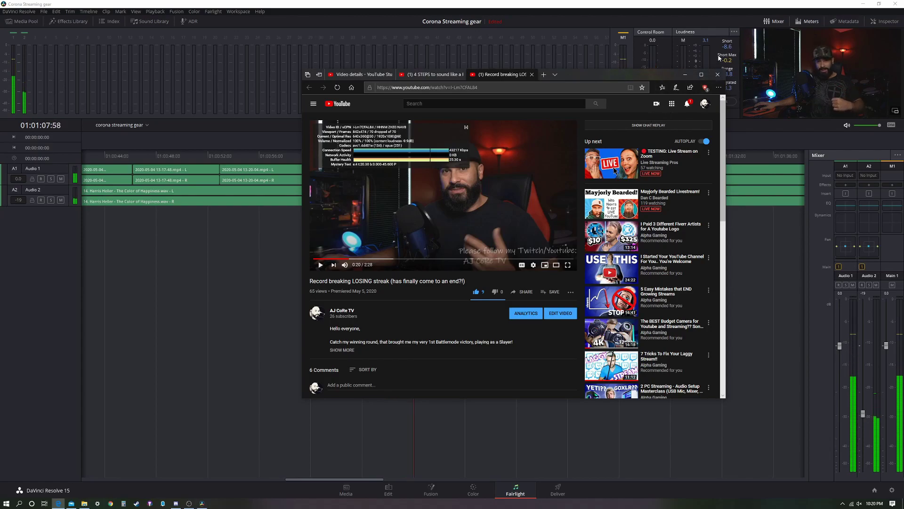
pyautogui.click(711, 31)
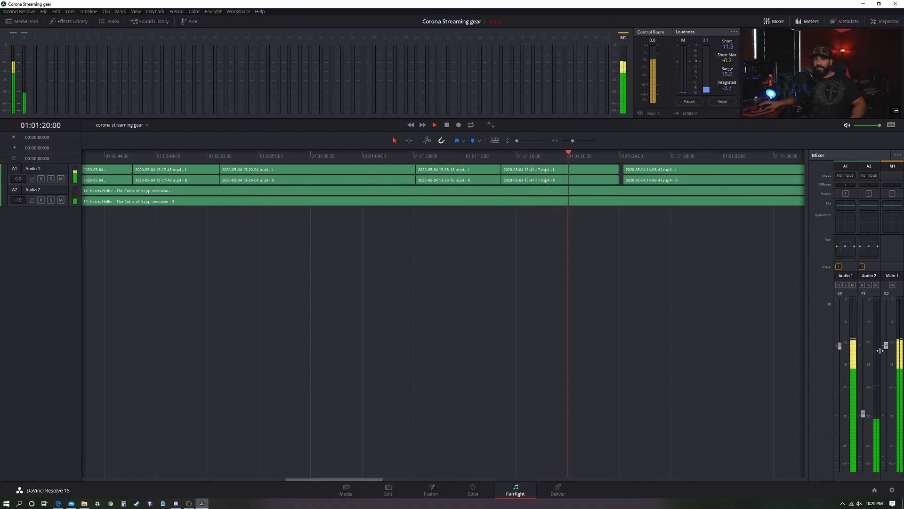
# Raise the Main 1 fader from 0.0 to 3.5, then pause the loudness measurement at Integrated -3.1.
pyautogui.moveTo(885, 345); pyautogui.dragTo(886, 315)
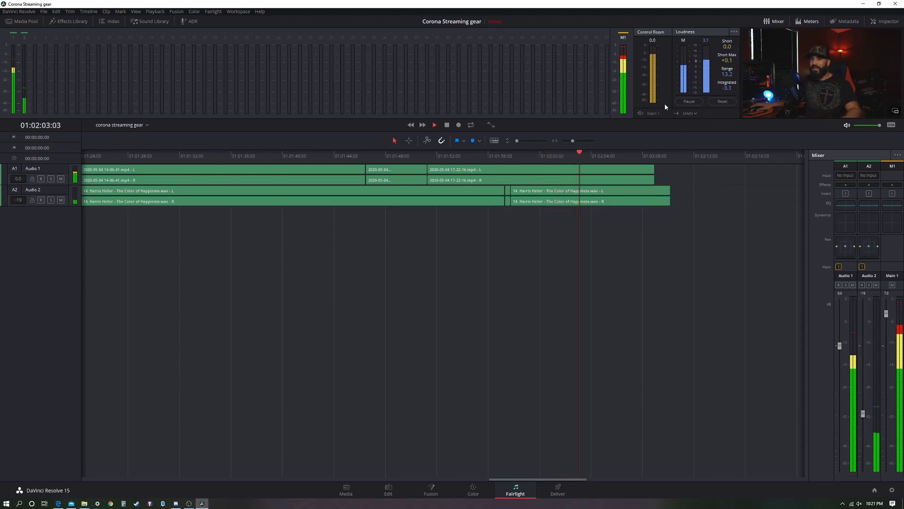
pyautogui.click(690, 102)
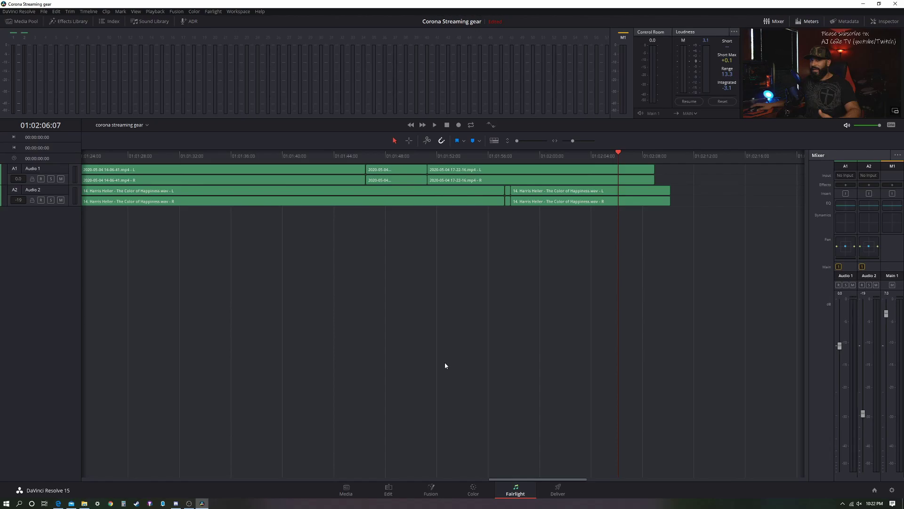
# Open the Edit menu and slide across the menu bar to the Clip menu.
pyautogui.click(56, 11)
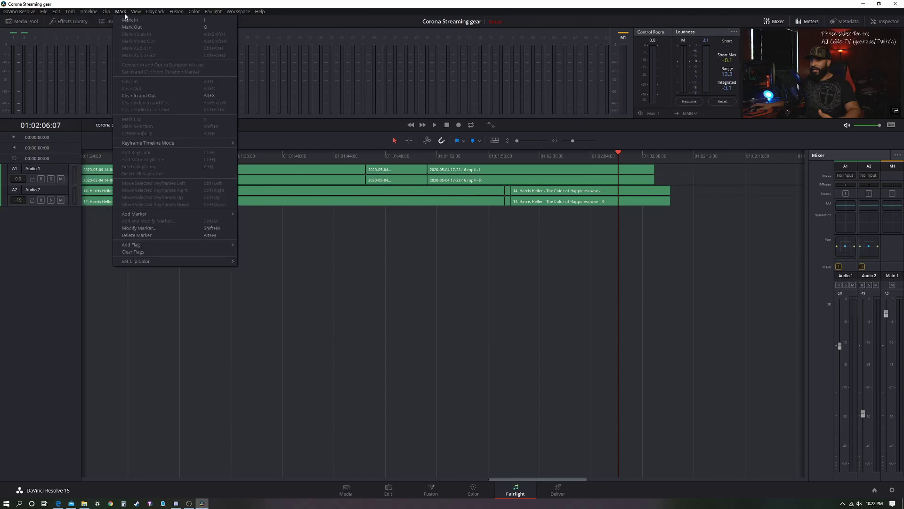
pyautogui.moveTo(107, 14)
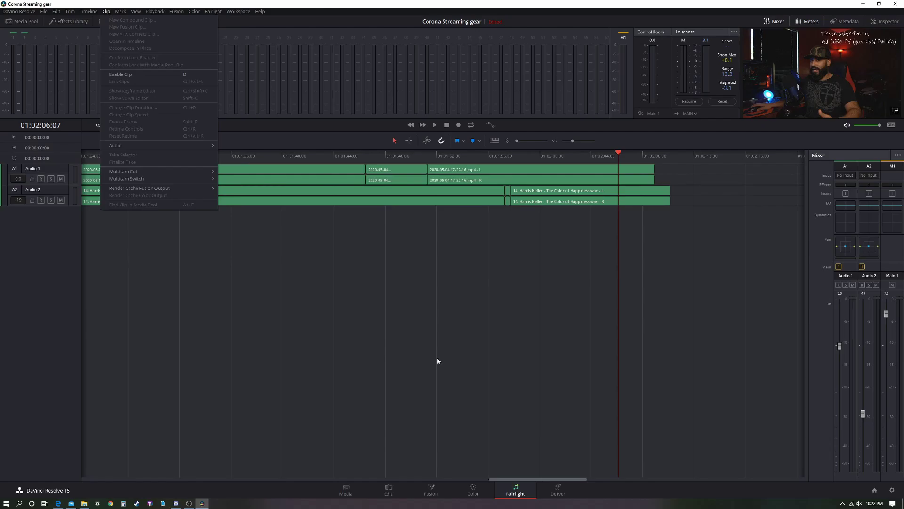